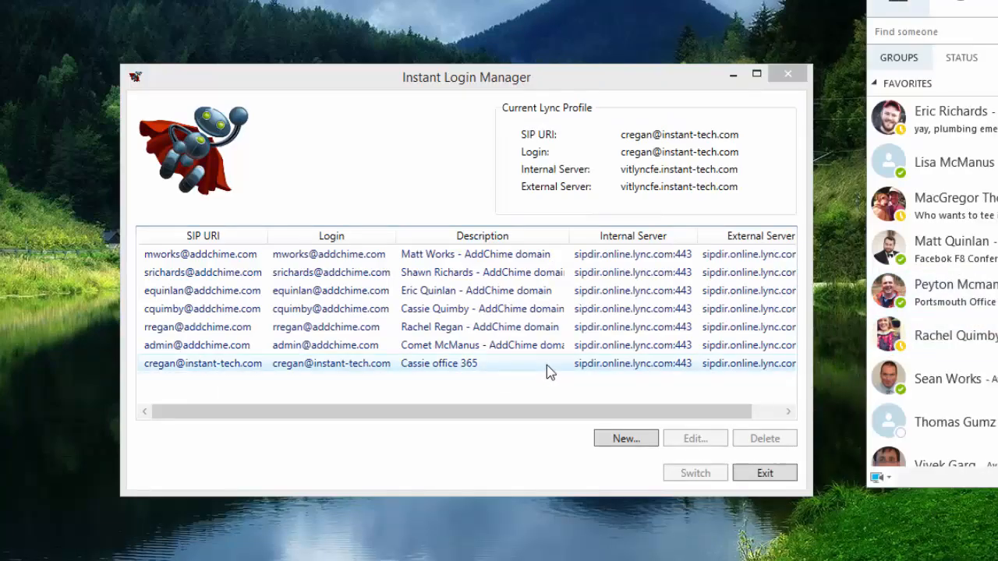
click(630, 443)
text(Cassie on premse)
key(BackSpace)
key(BackSpace)
text(ise Lync)
click(456, 295)
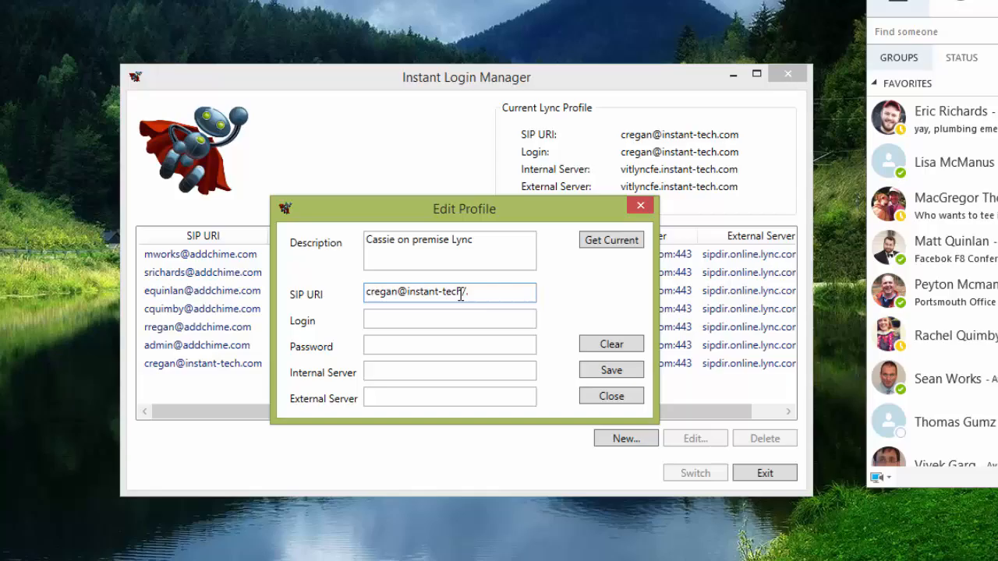
key(Tab)
key(Tab)
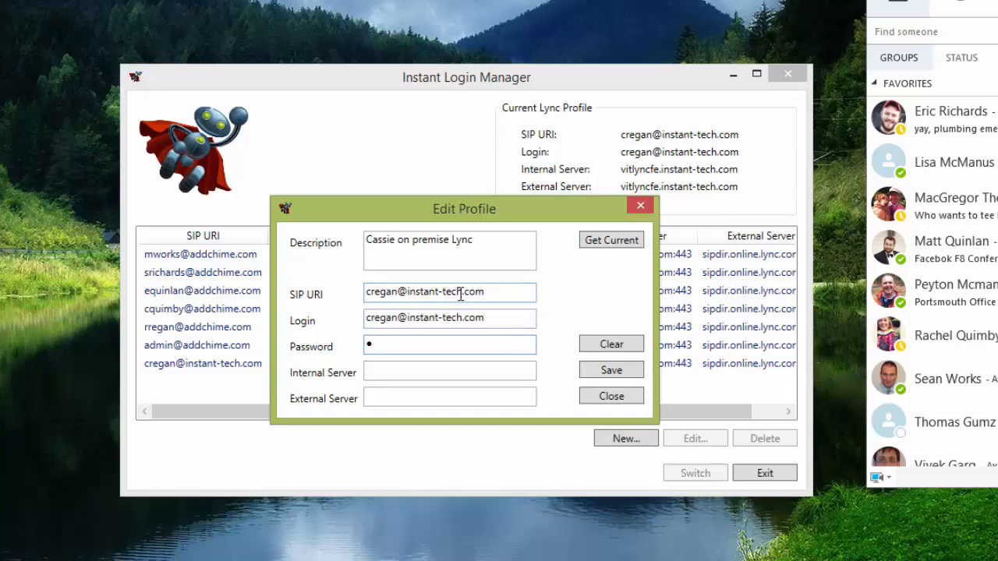
text(**********)
Enter vitlyncfe.instant-tech.com as both the internal and external server address.
click(441, 370)
text(vitlyncfe.instan)
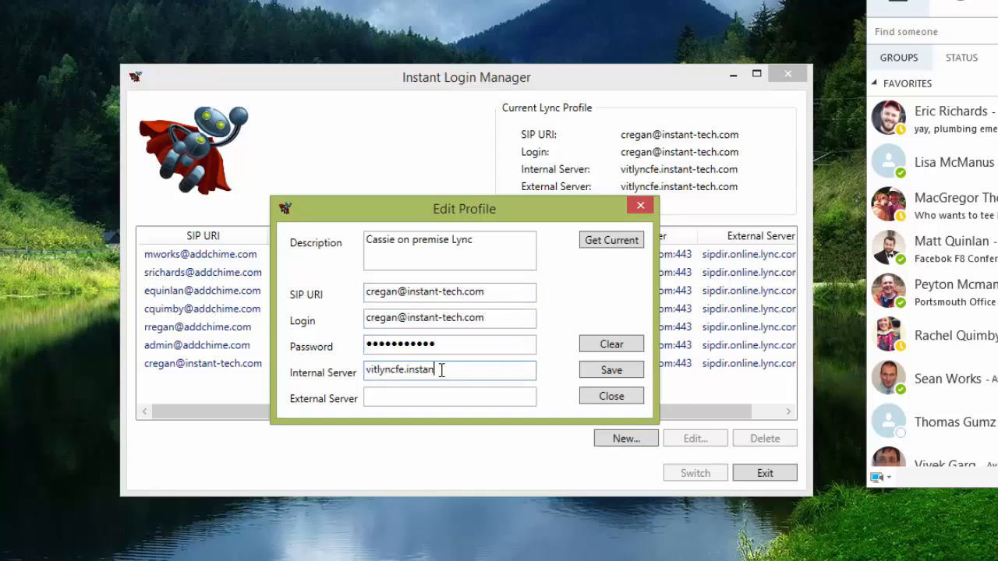
text(t-tech.com)
key(ctrl+a)
key(ctrl+c)
click(449, 398)
key(ctrl+v)
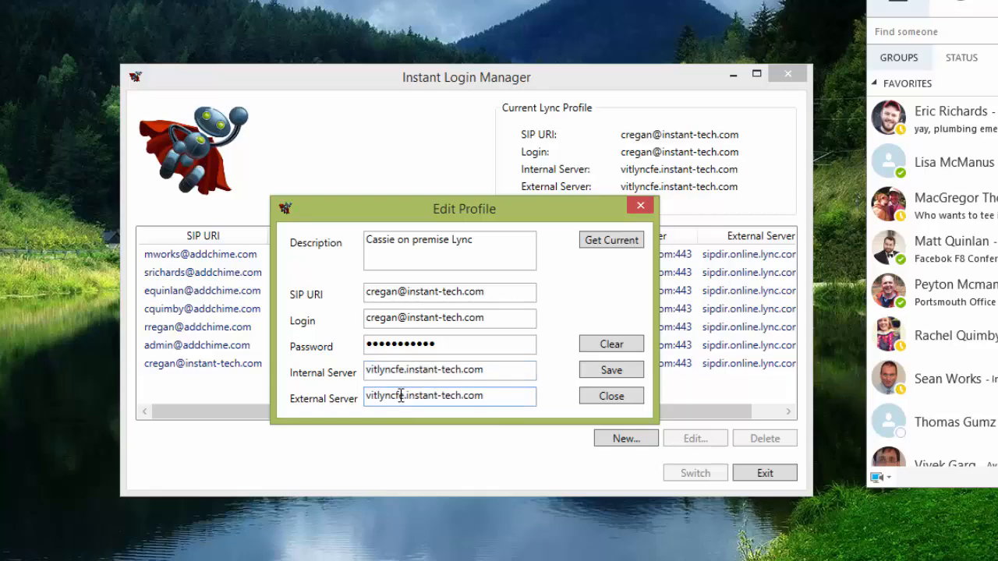
Save the profile, acknowledge the confirmation and select it in the profile list.
click(611, 370)
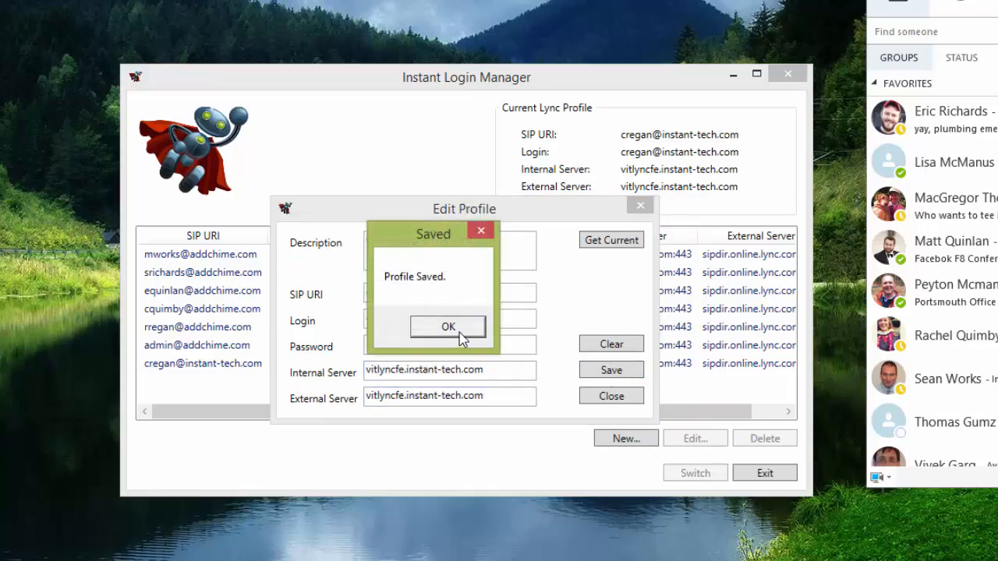
click(449, 327)
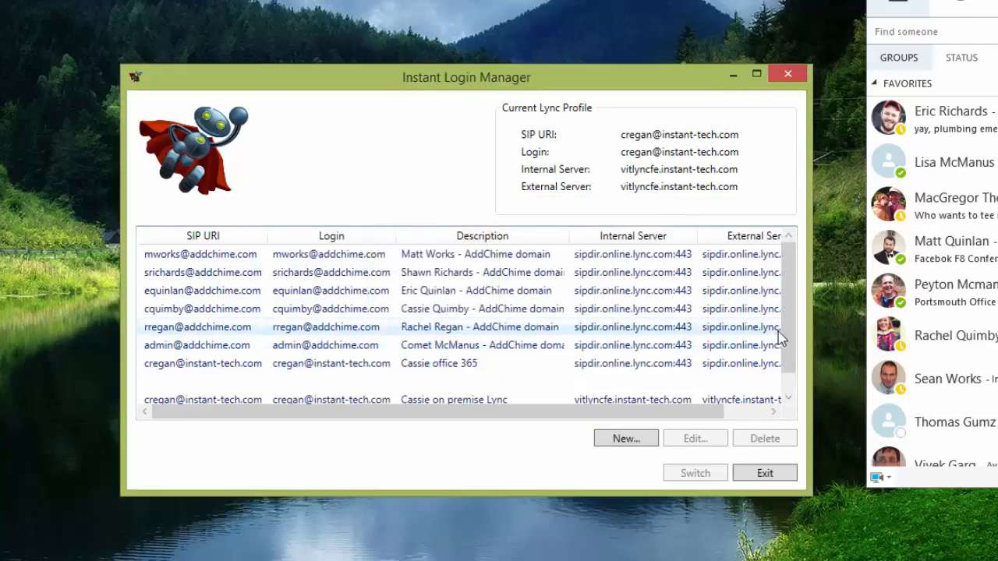
drag(791, 350, 791, 368)
click(567, 381)
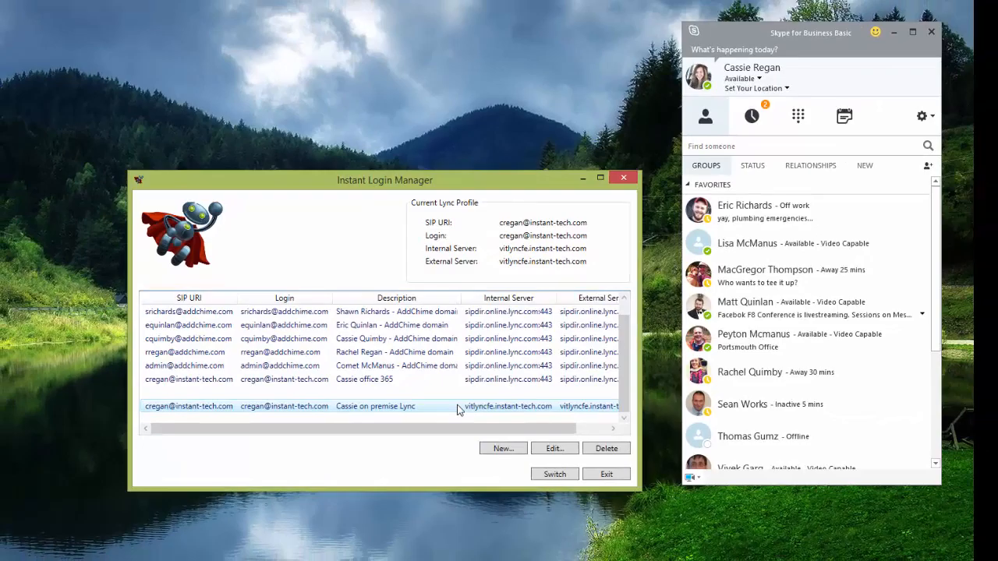
click(454, 410)
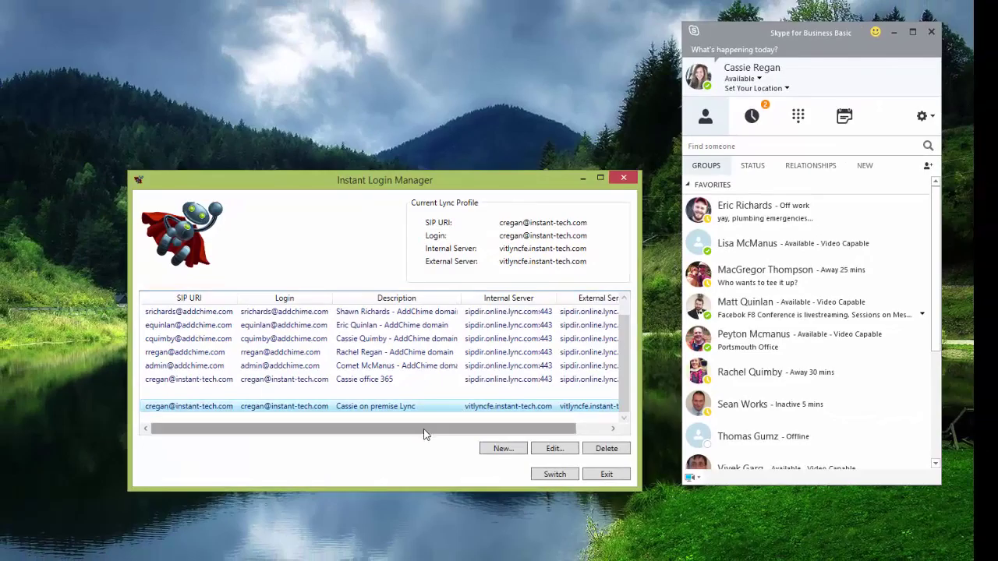
click(554, 474)
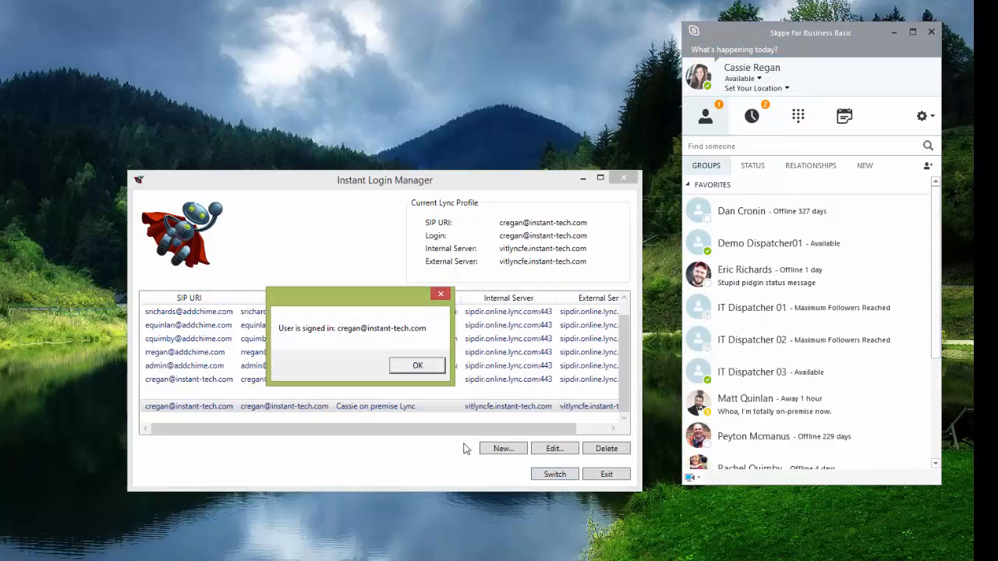
click(418, 366)
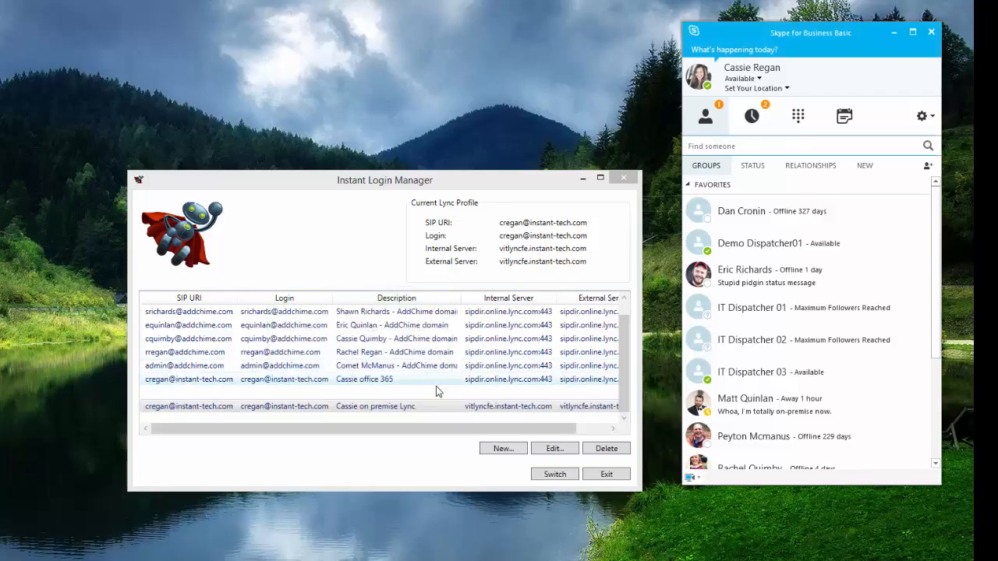